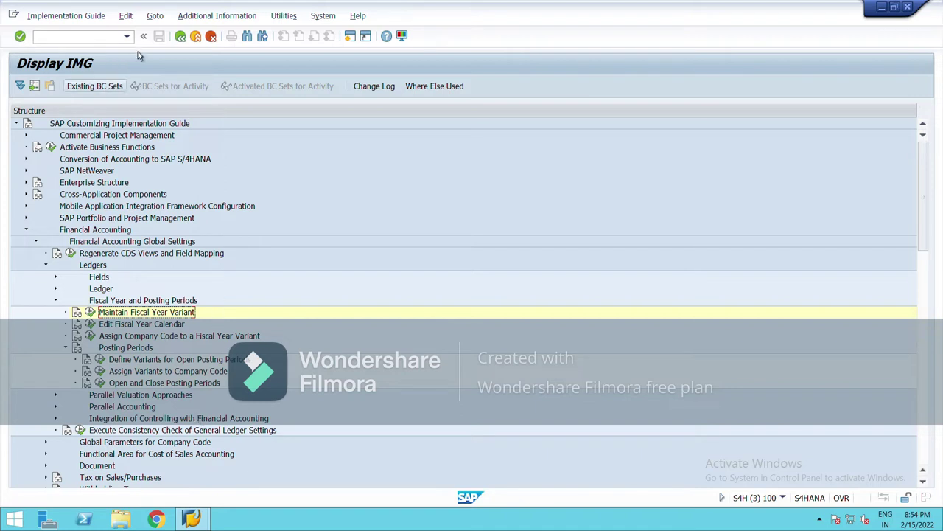
- Back out twice to SAP Easy Access and launch transaction SPRO
left_click(189, 43)
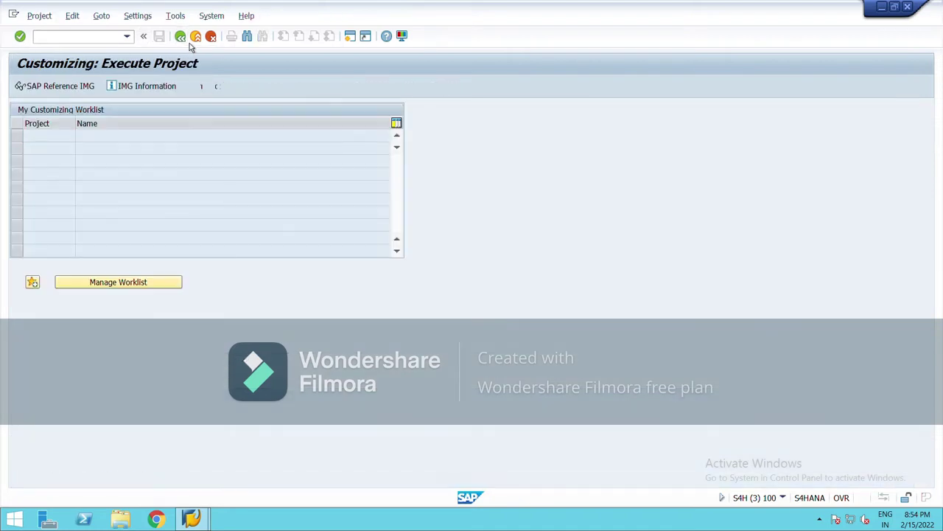
left_click(189, 44)
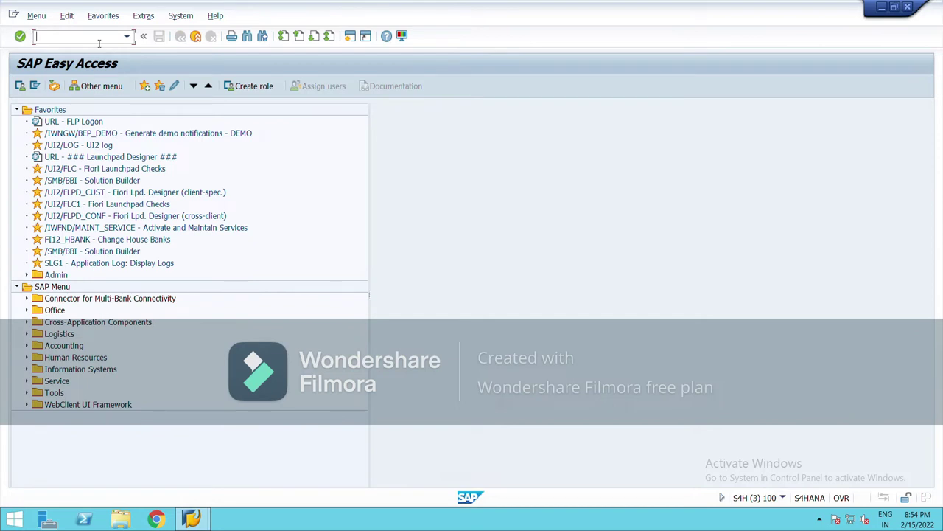
type("spro")
key("Return")
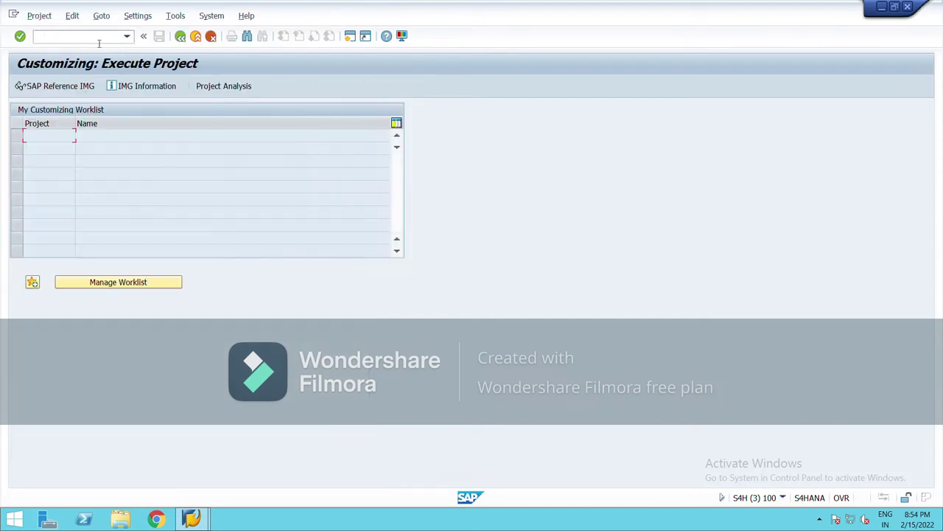
- In the SAP Reference IMG, run Define Variants for Open Posting Periods under Financial Accounting's Posting Periods
left_click(84, 89)
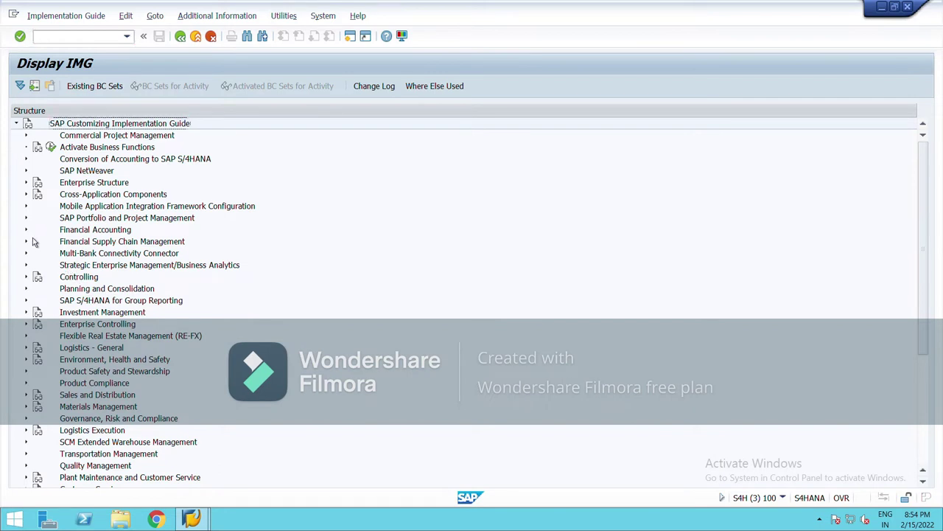
left_click(26, 229)
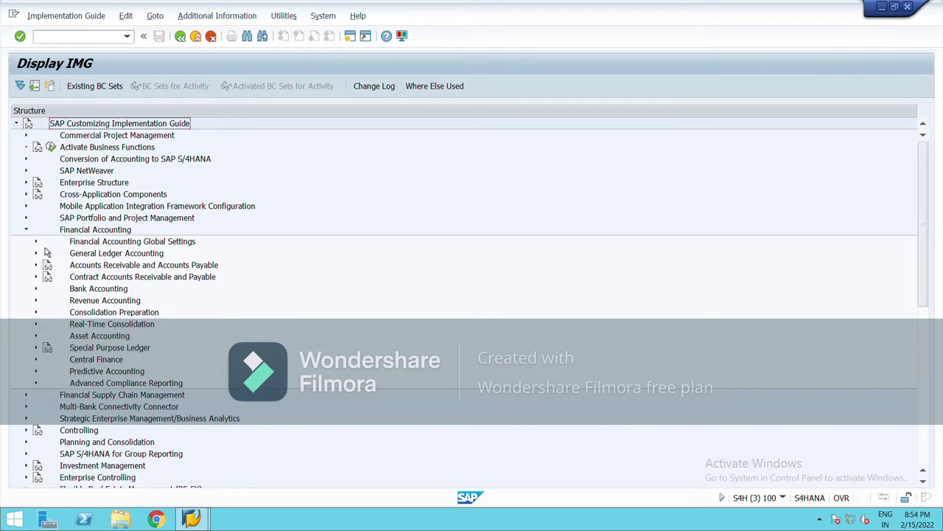
left_click(35, 241)
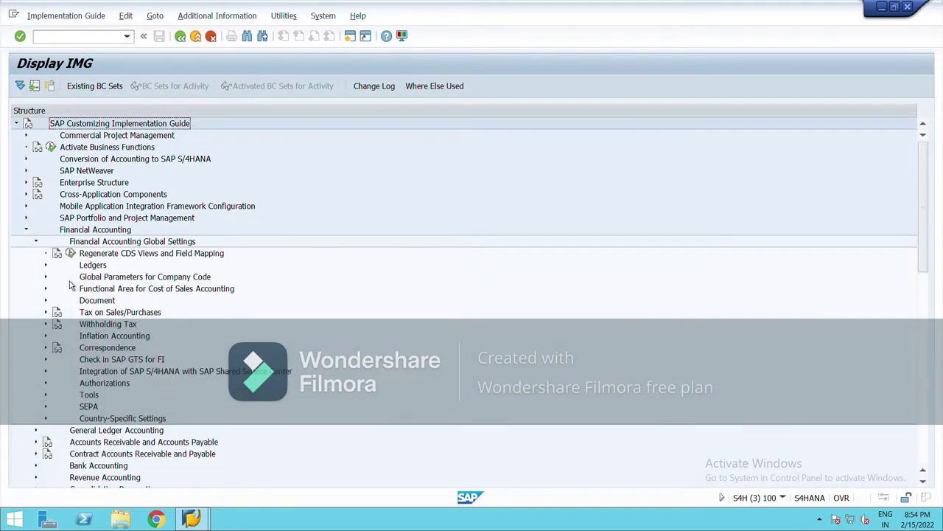
left_click(45, 265)
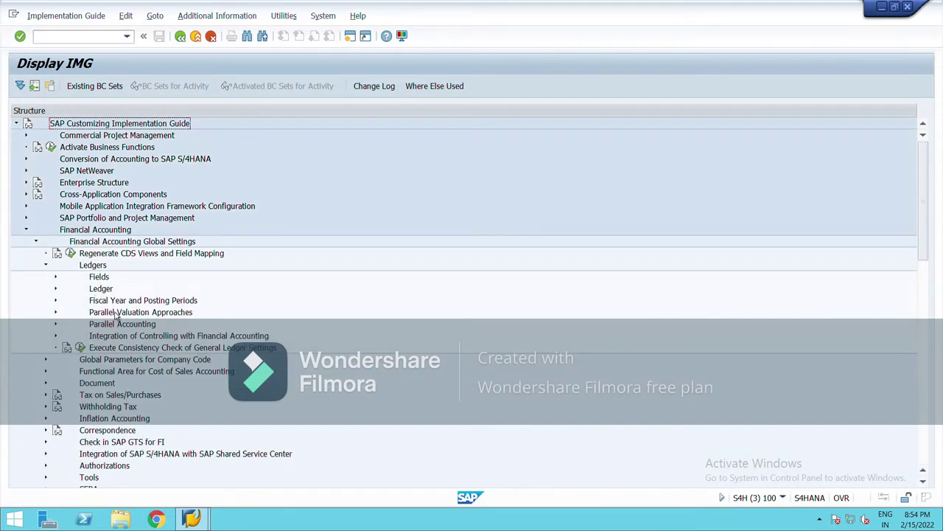
left_click(56, 301)
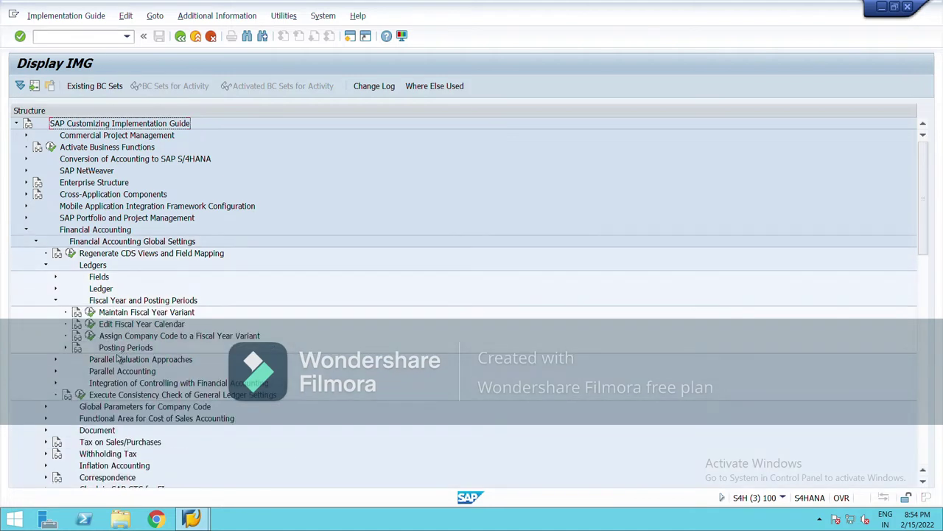
left_click(66, 348)
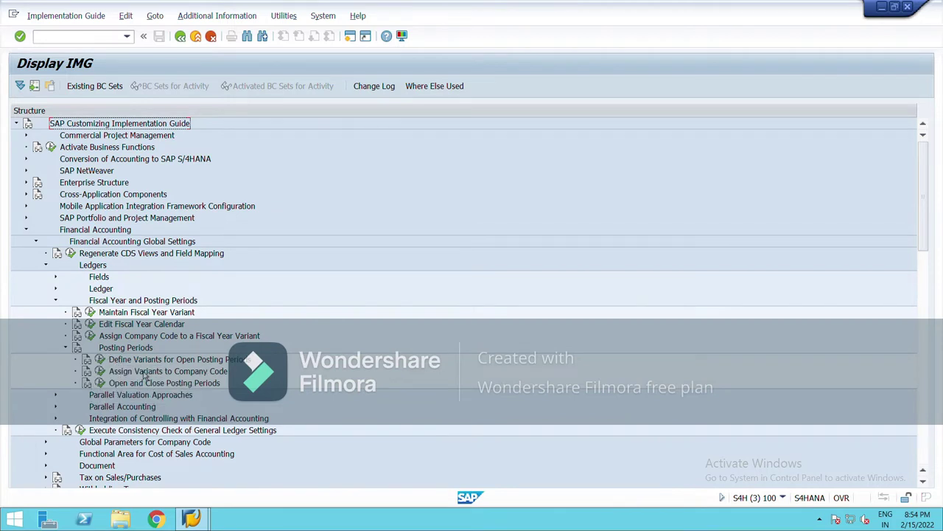
left_click(100, 360)
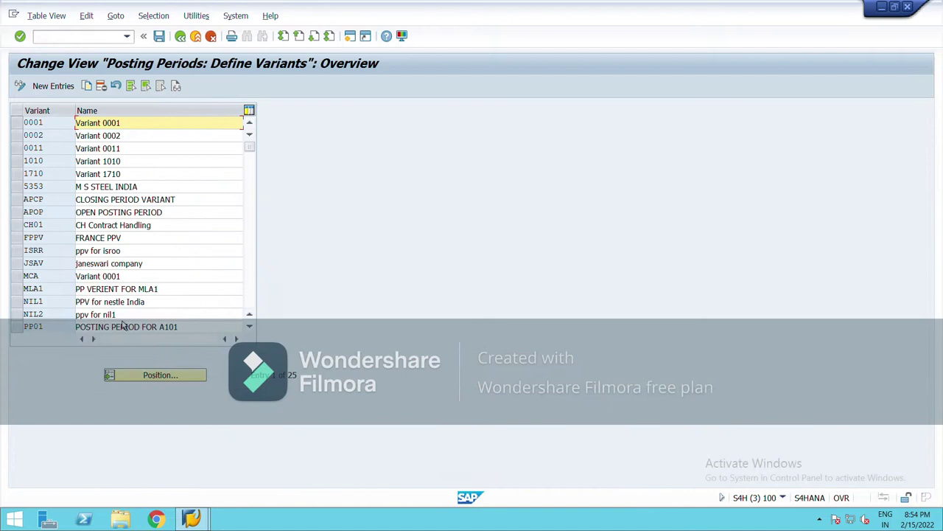
- Add new posting period variant ABCD named 'PPV for A' and save it
left_click(53, 87)
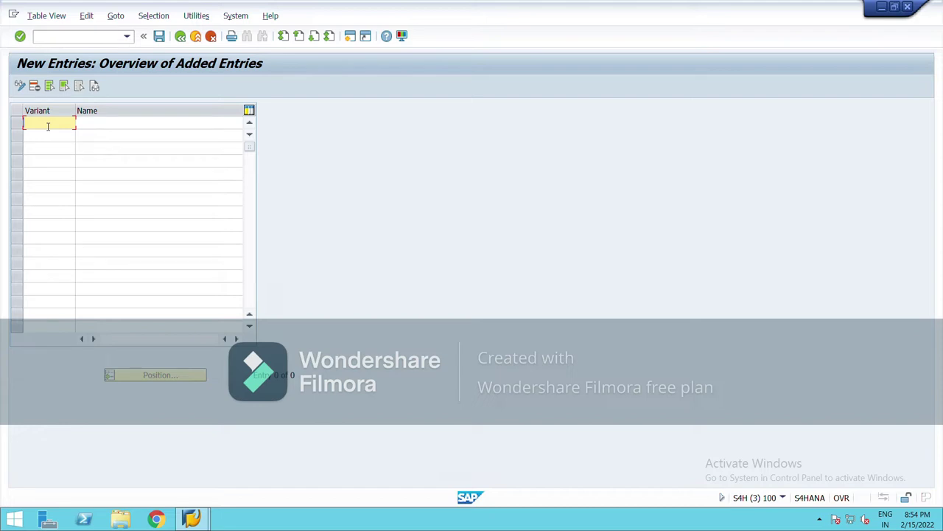
type("abcd")
left_click(99, 127)
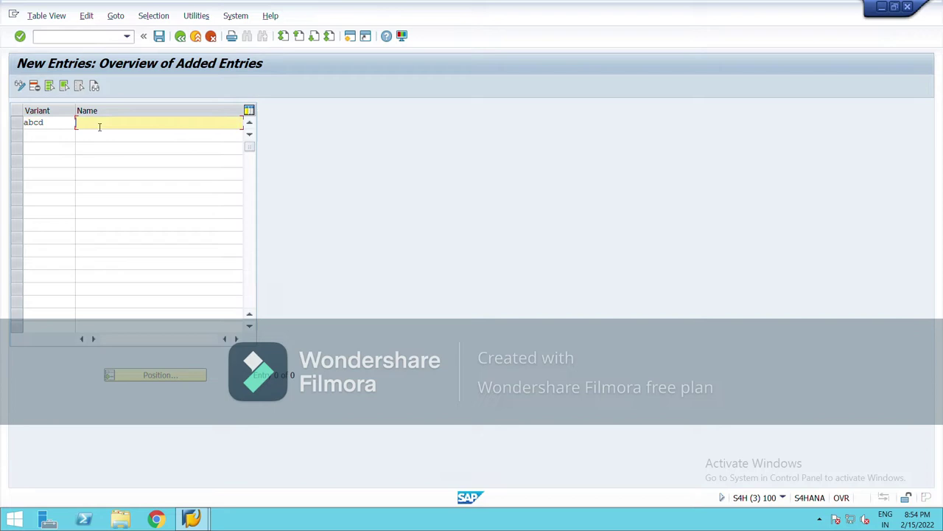
type("PPV f")
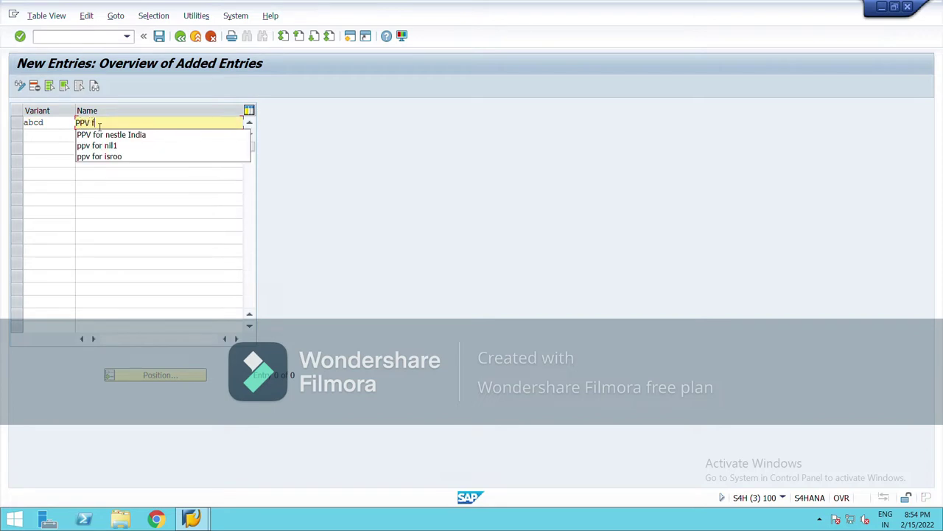
type("or A")
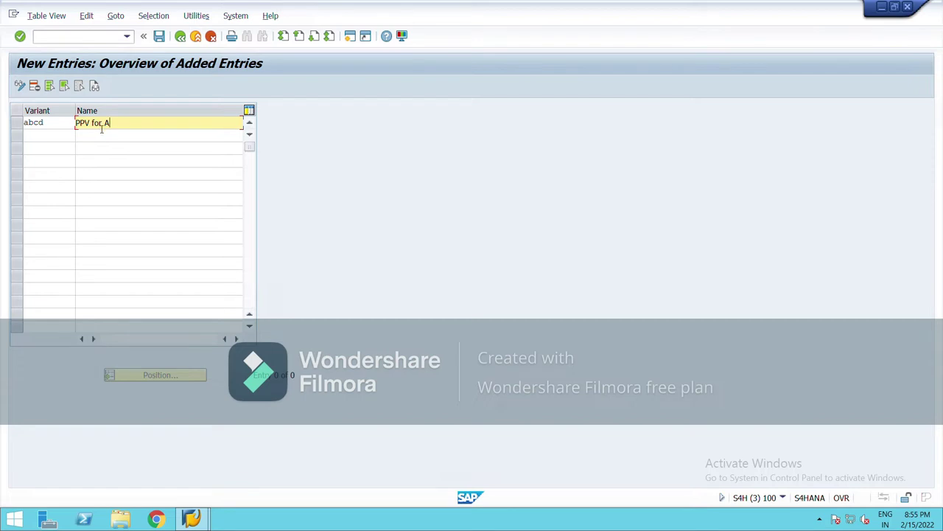
left_click(165, 39)
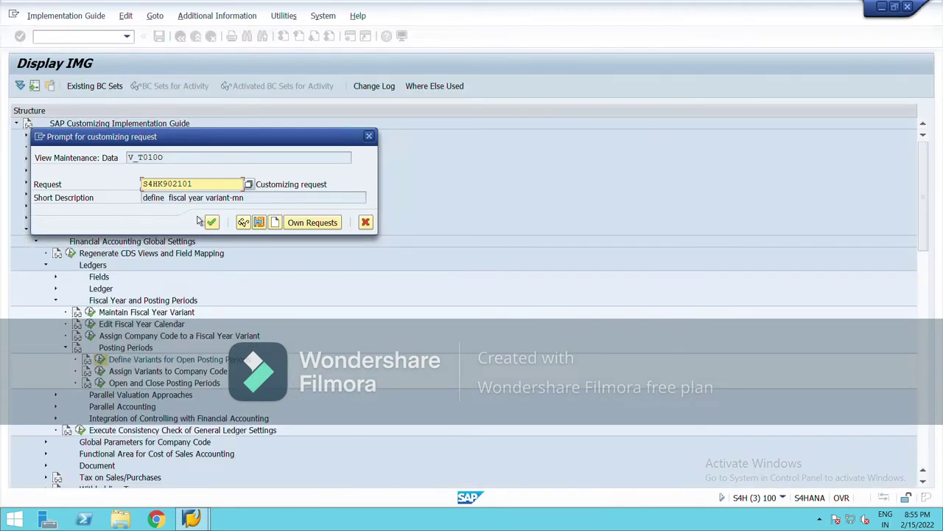
- Save variant ABCD under a new customizing request 'DEFINE PPV' and go back
left_click(275, 222)
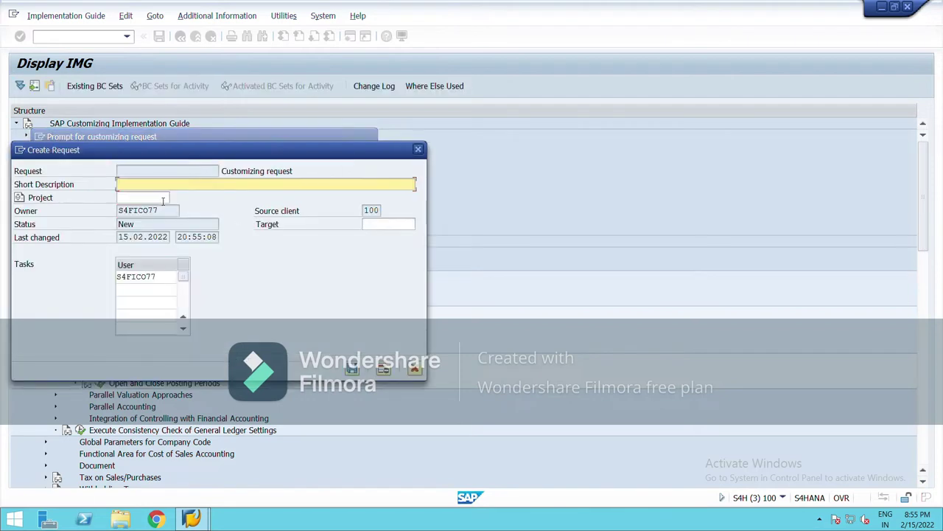
type("DEFINE PPV")
left_click(360, 378)
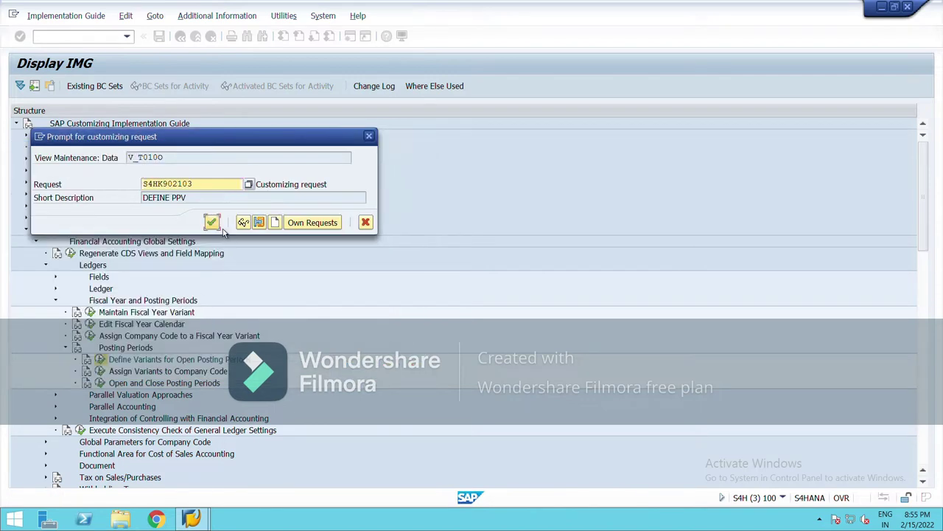
left_click(212, 222)
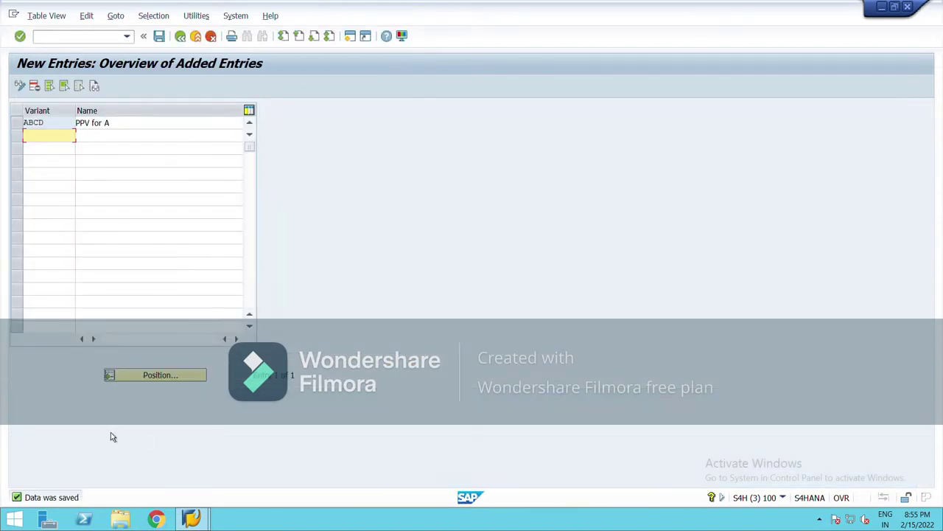
left_click(194, 41)
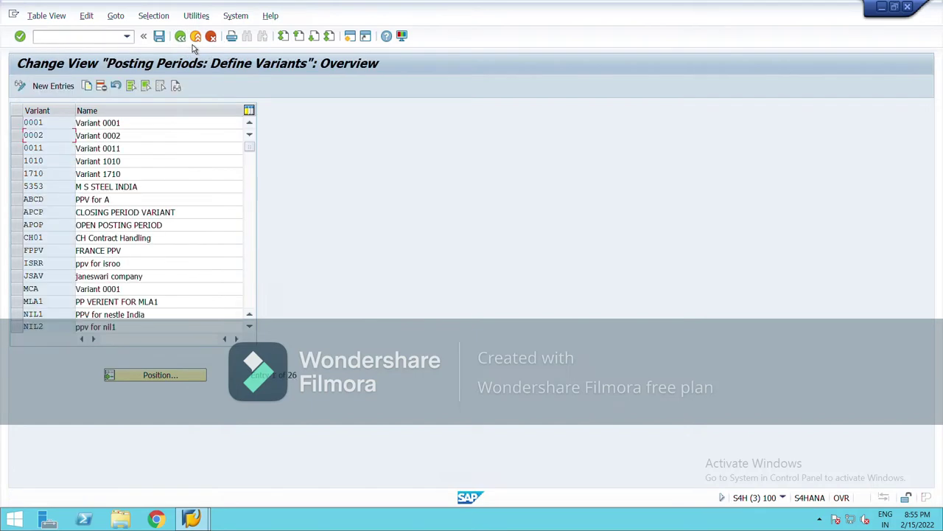
- Open Assign Variants to Company Code and position the table on company code NIL1
left_click(194, 41)
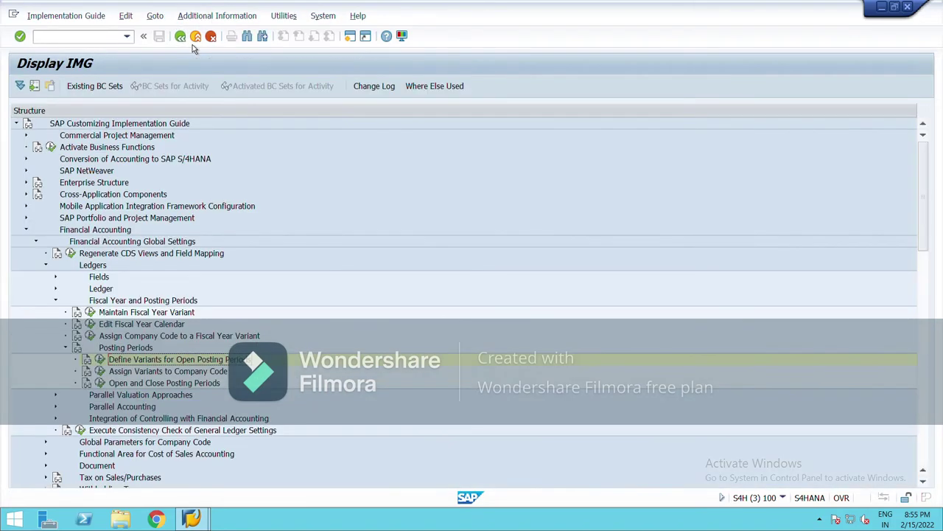
left_click(100, 371)
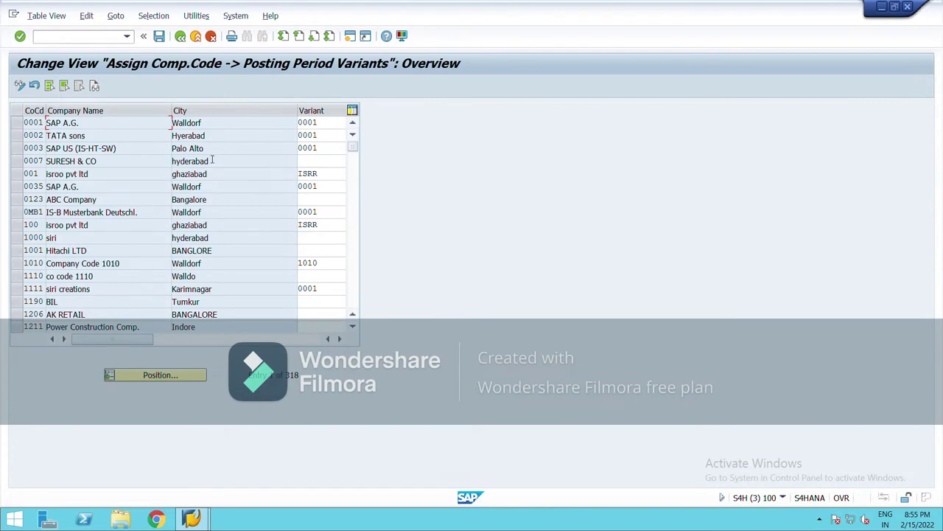
left_click(165, 376)
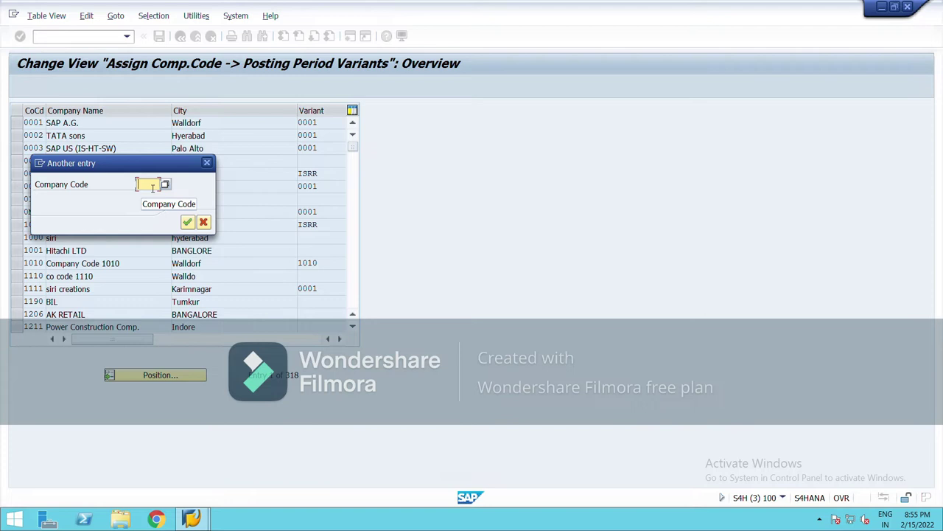
type("NIL1")
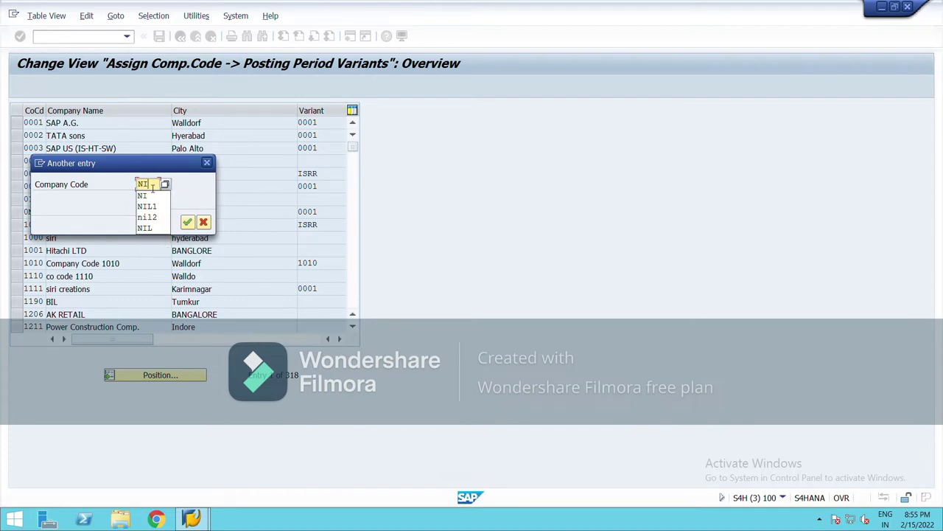
left_click(188, 222)
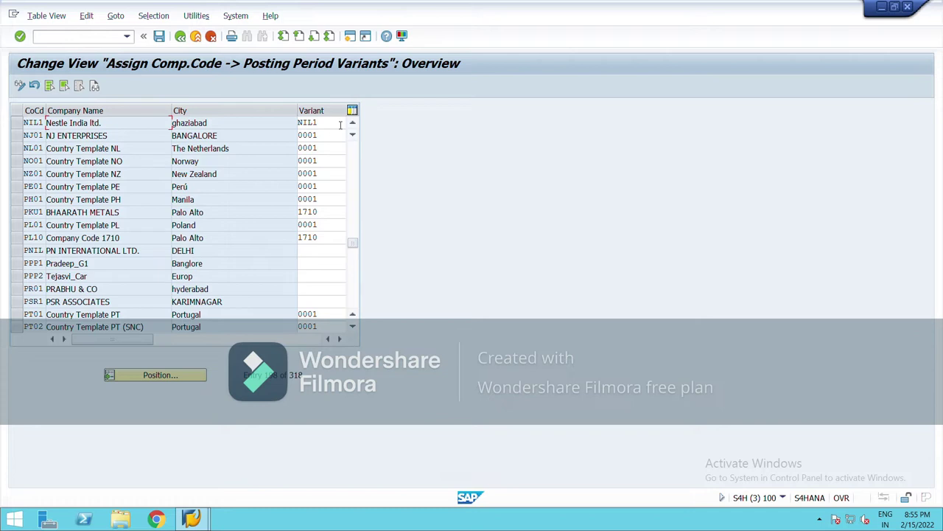
- Replace NIL1's posting period variant with ABCD
left_click(341, 125)
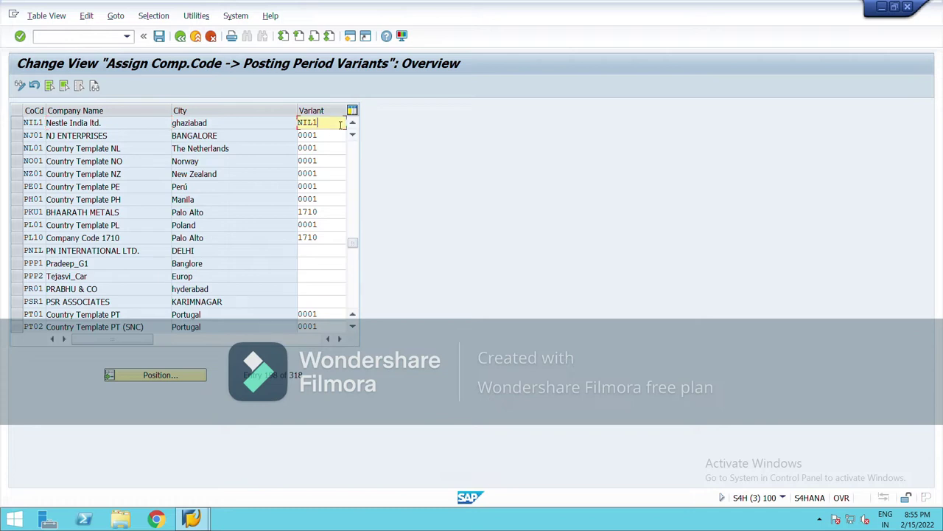
key("BackSpace")
key("BackSpace")
key("BackSpace")
key("BackSpace")
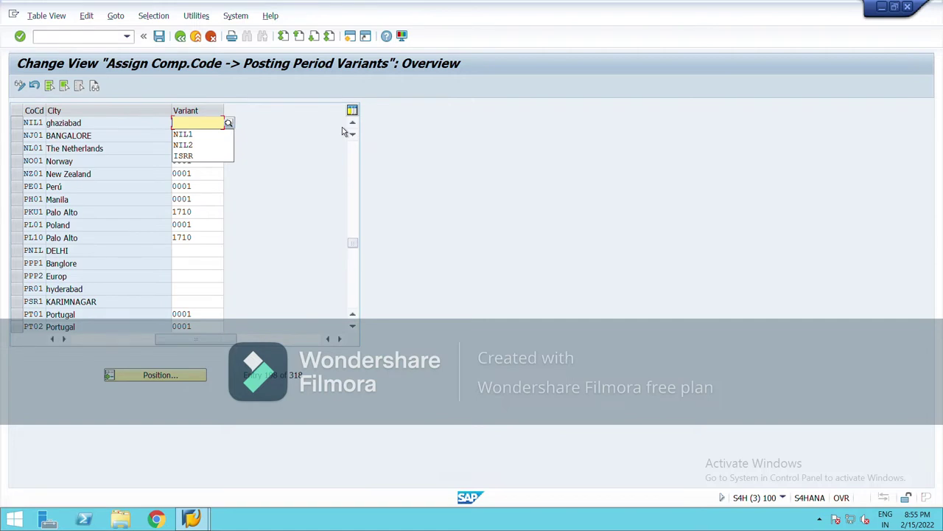
type("ABCD")
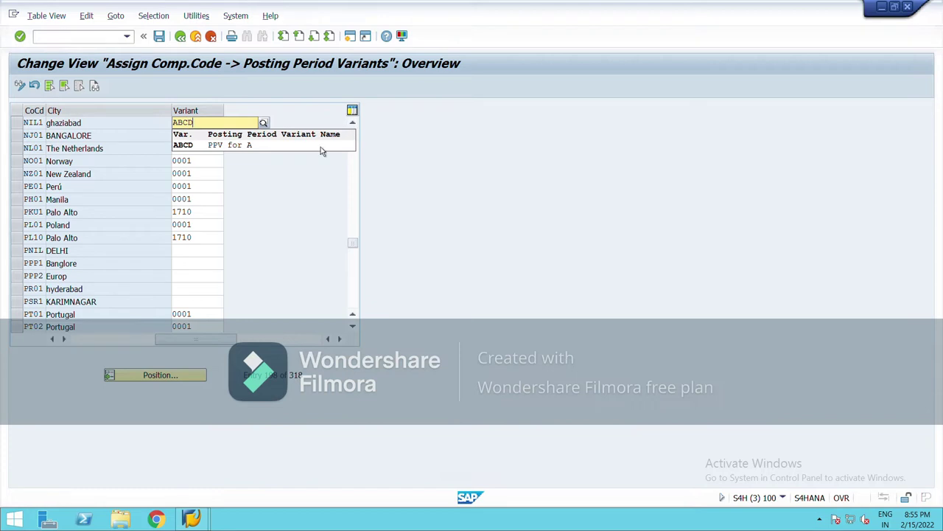
left_click(294, 149)
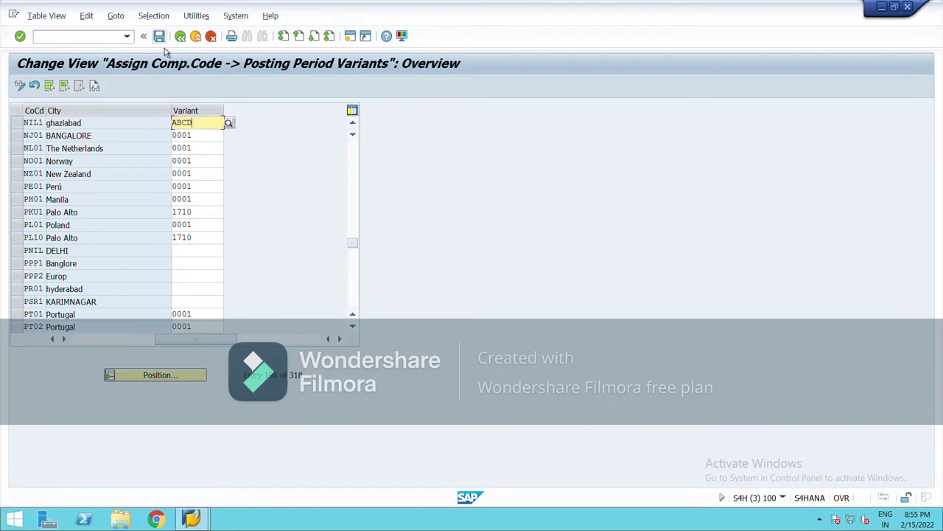
- Save NIL1's ABCD assignment under a new customizing request 'ASSIGN PPV'
left_click(162, 41)
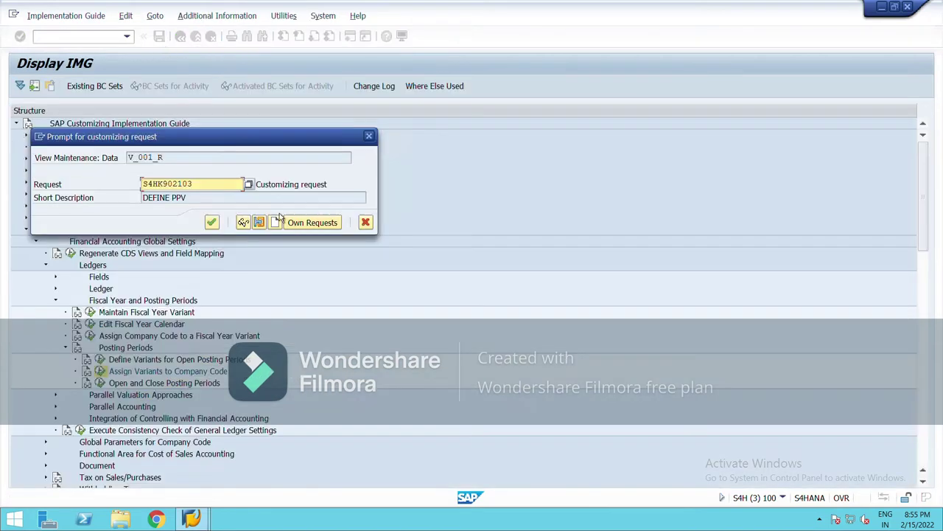
left_click(277, 223)
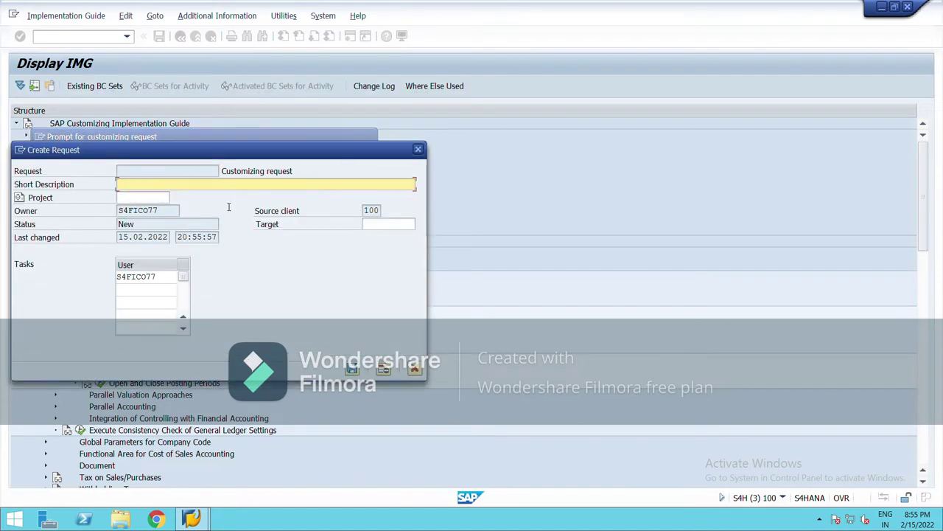
type("ASSIGN PPV")
left_click(357, 369)
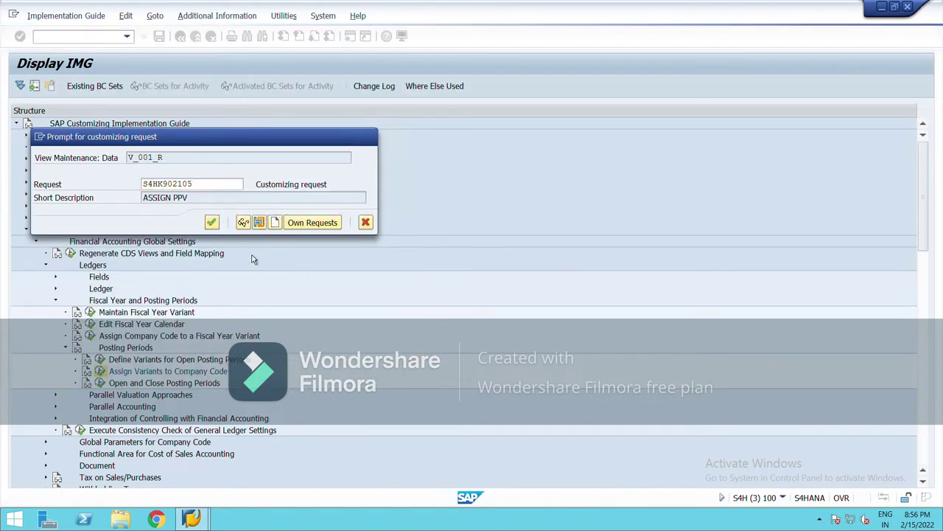
key("Return")
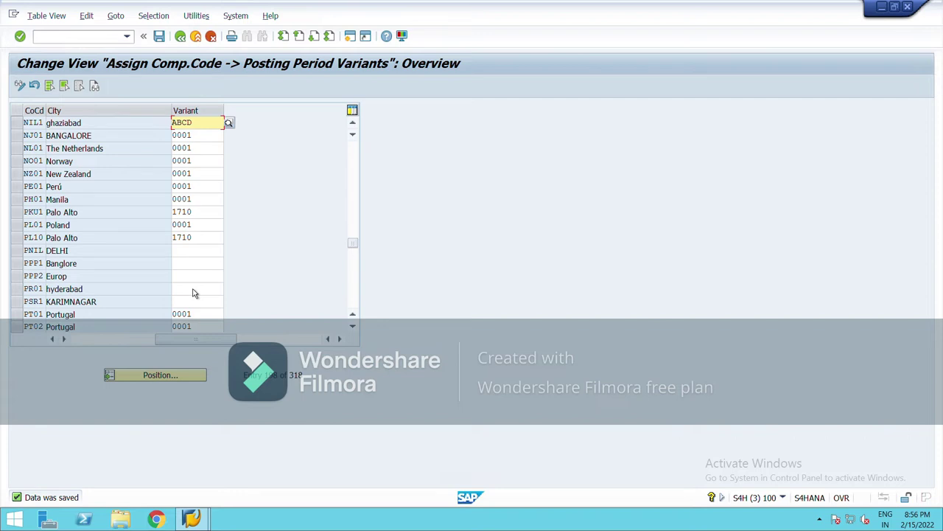
- Leave the assignment table and open Open and Close Posting Periods with Maintain All
left_click(196, 36)
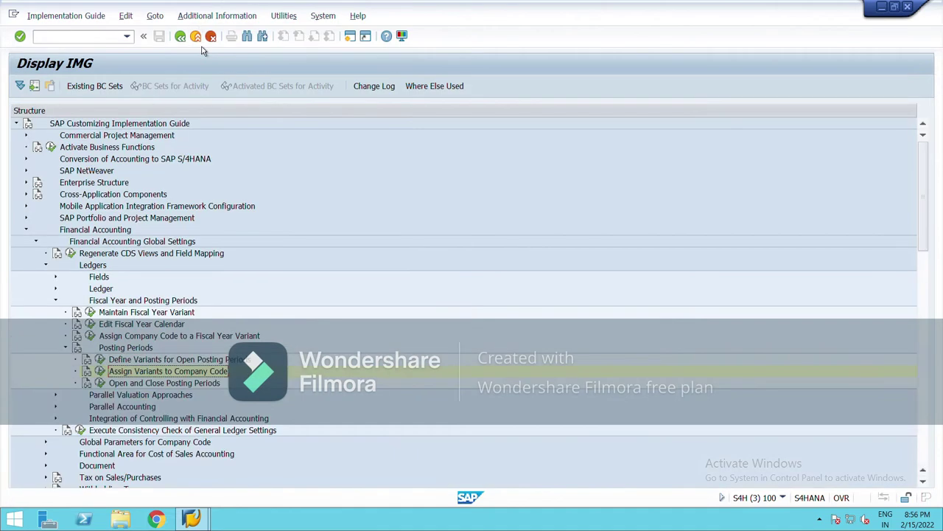
left_click(103, 386)
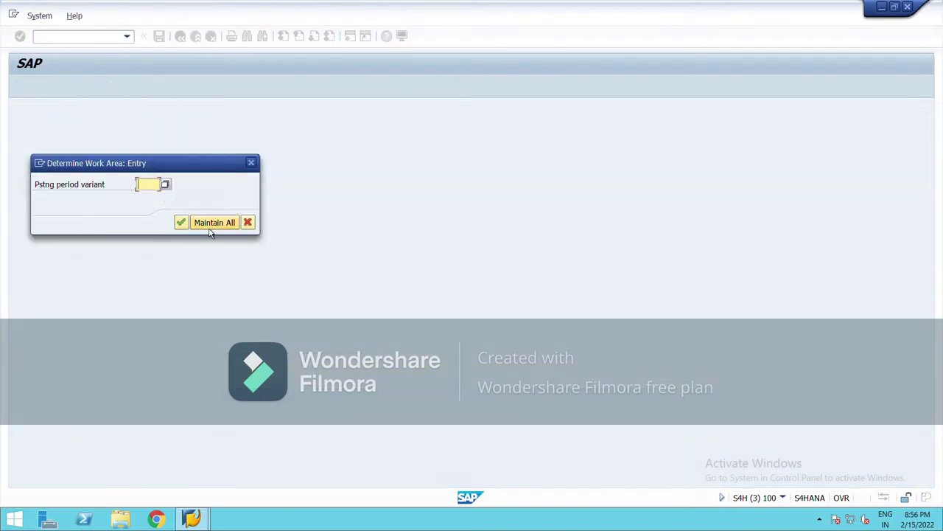
left_click(215, 222)
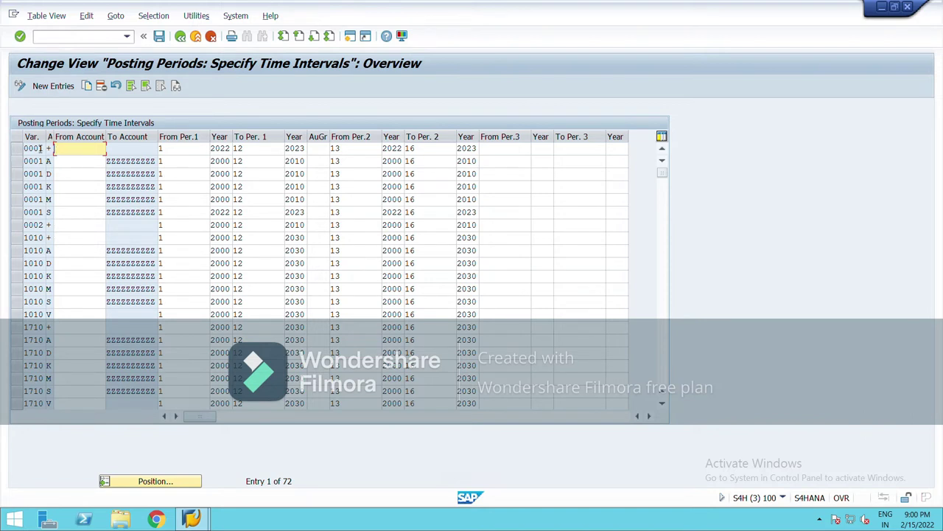
- Copy the six variant 0001 interval rows as new entries, setting the first row's variant to ABCD
left_click(17, 150)
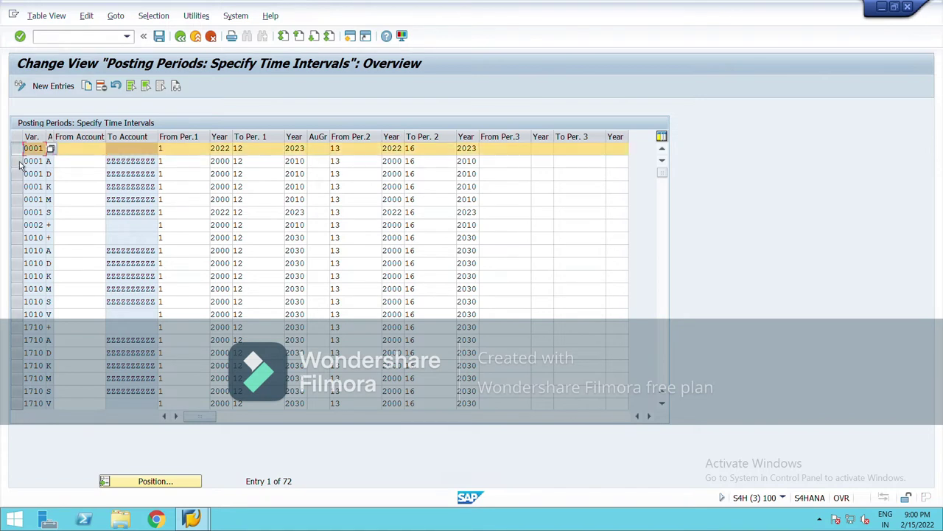
left_click_drag(20, 165, 26, 215)
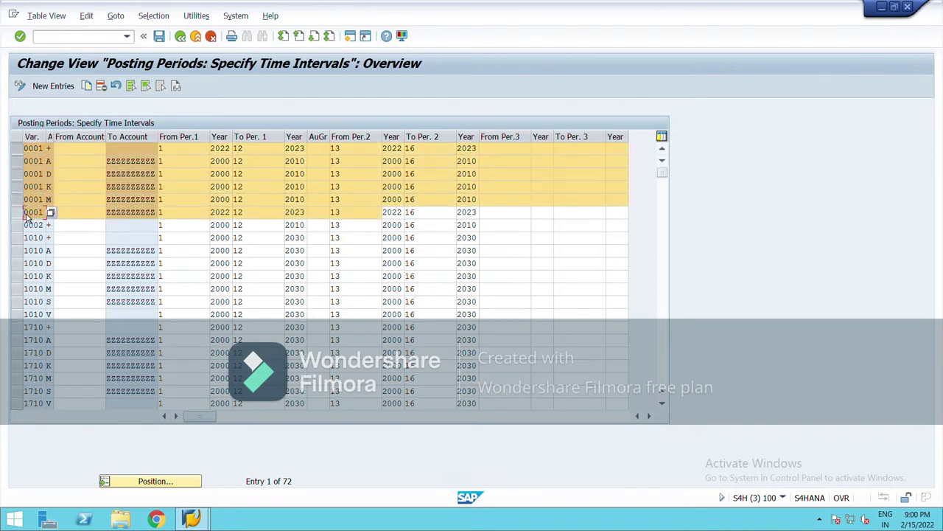
left_click(88, 87)
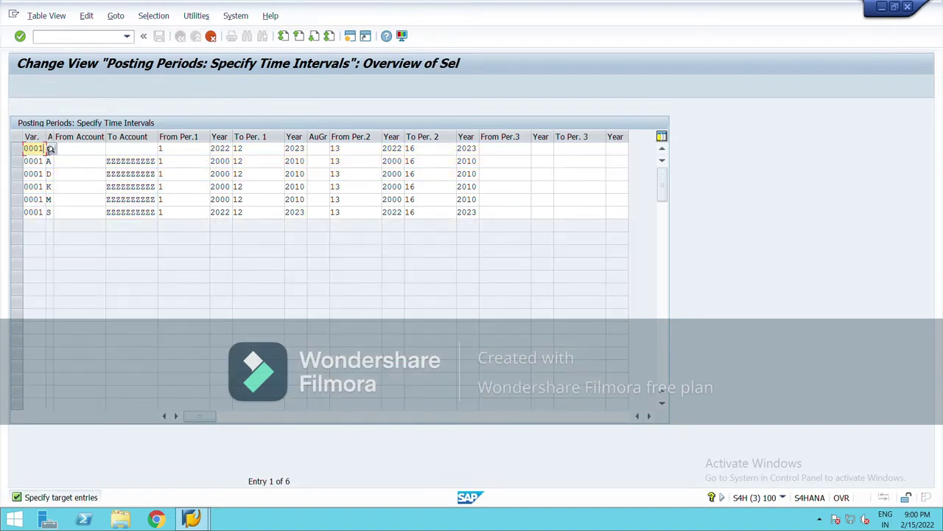
key("BackSpace")
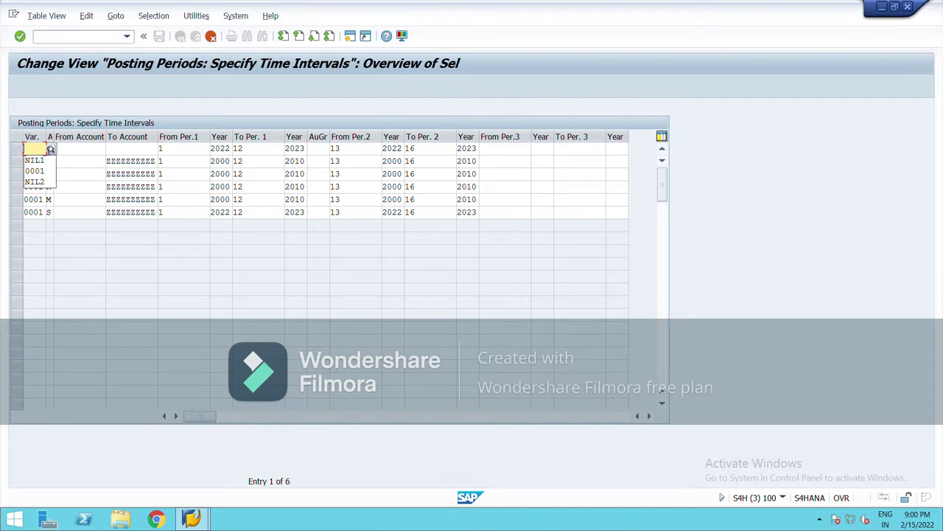
type("ABC")
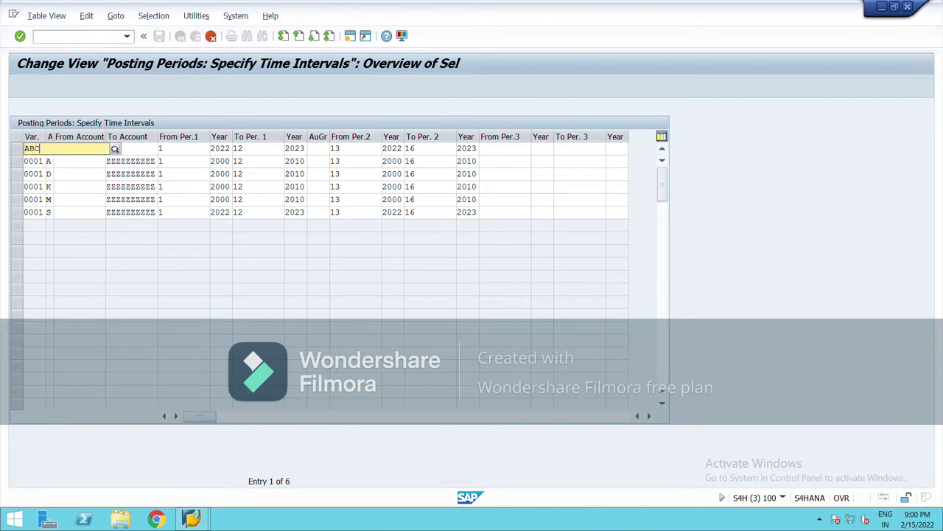
left_click(44, 173)
- Change the variant of the second and third copied rows to ABCD
left_click(35, 161)
key("BackSpace")
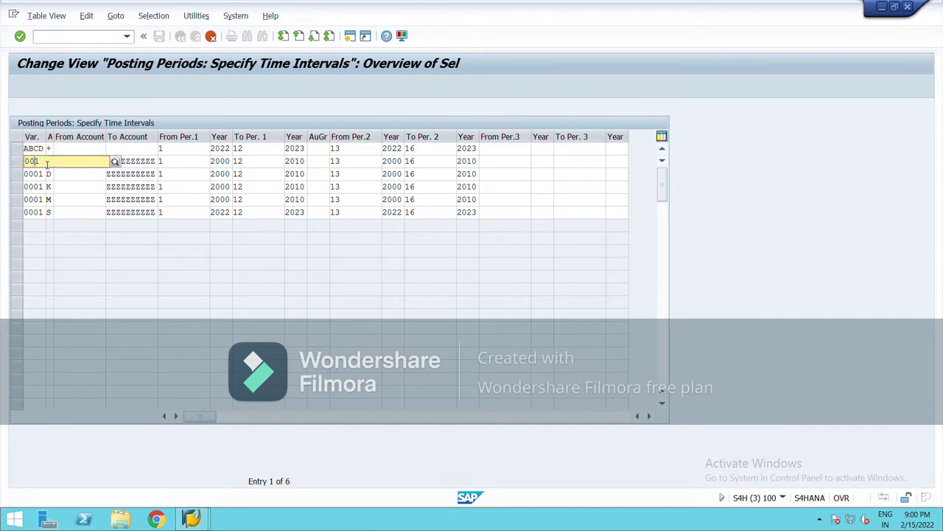
type("ABCD")
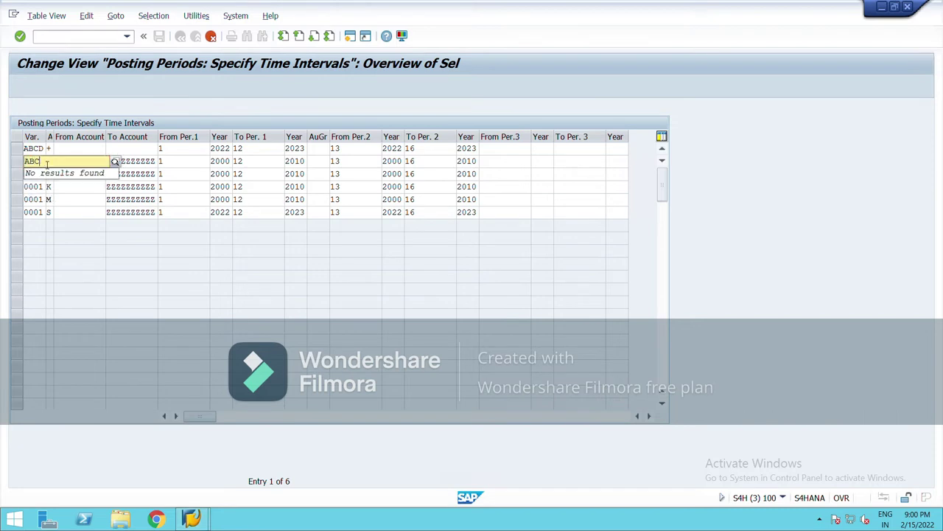
left_click(48, 161)
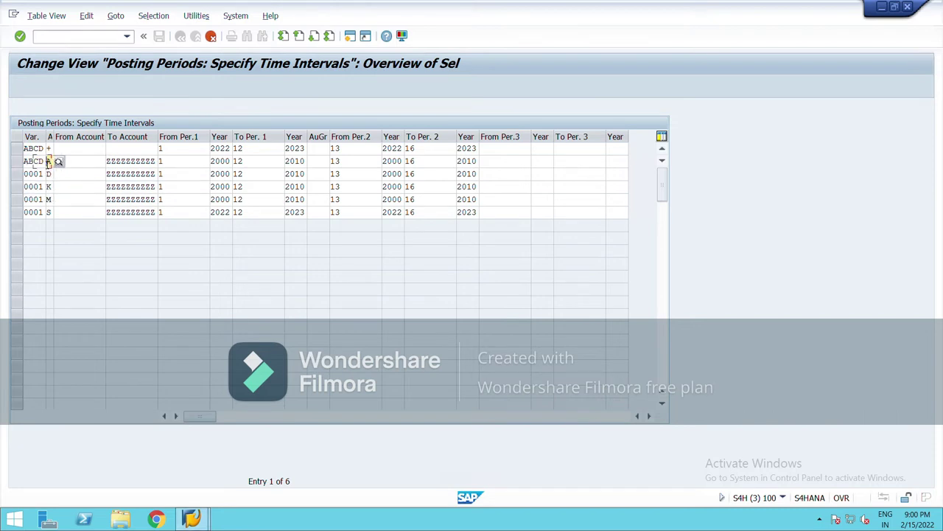
left_click(44, 174)
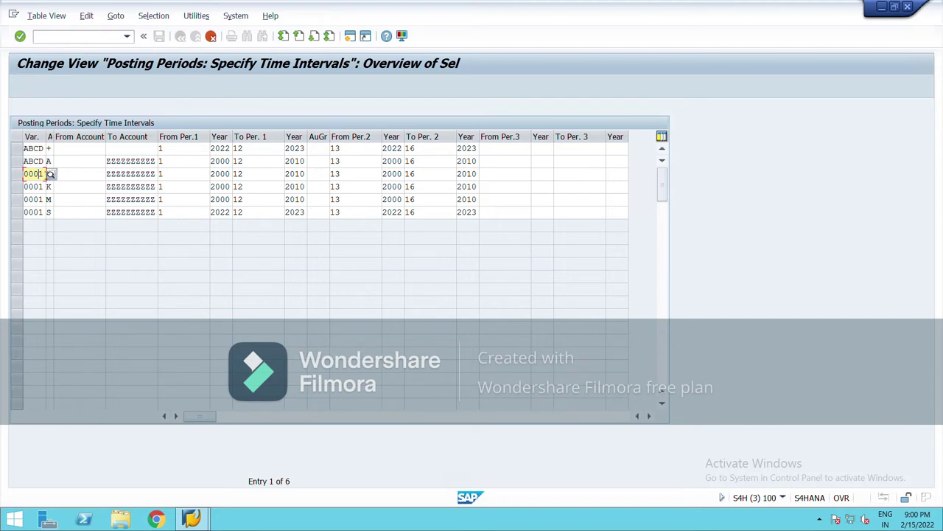
key("BackSpace")
type("ABCD")
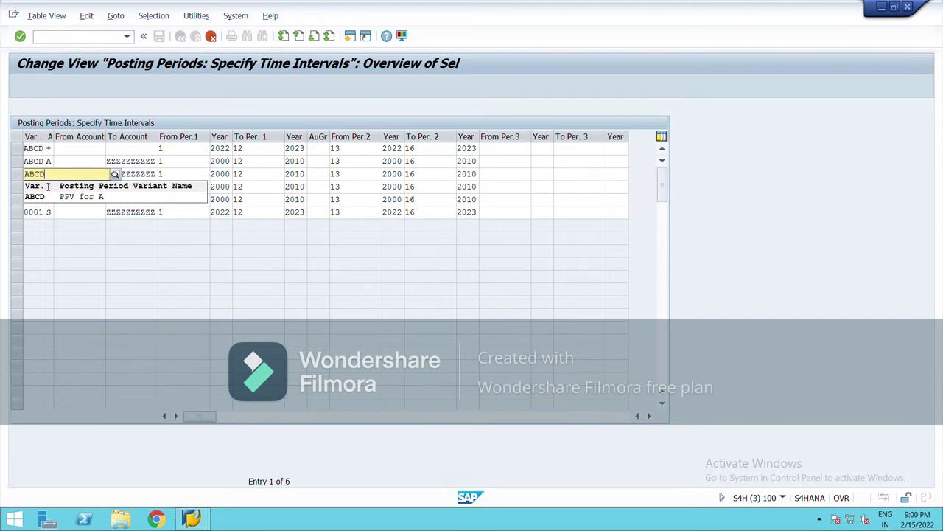
key("Tab")
- Set the variant of the fourth, fifth and sixth copied rows to ABCD
left_click(45, 187)
key("BackSpace")
key("BackSpace")
key("BackSpace")
key("BackSpace")
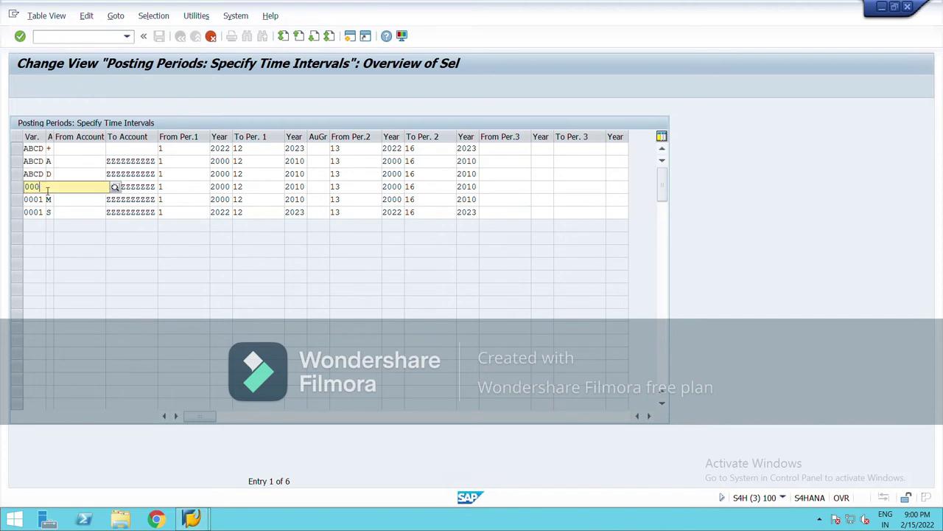
type("ABCD")
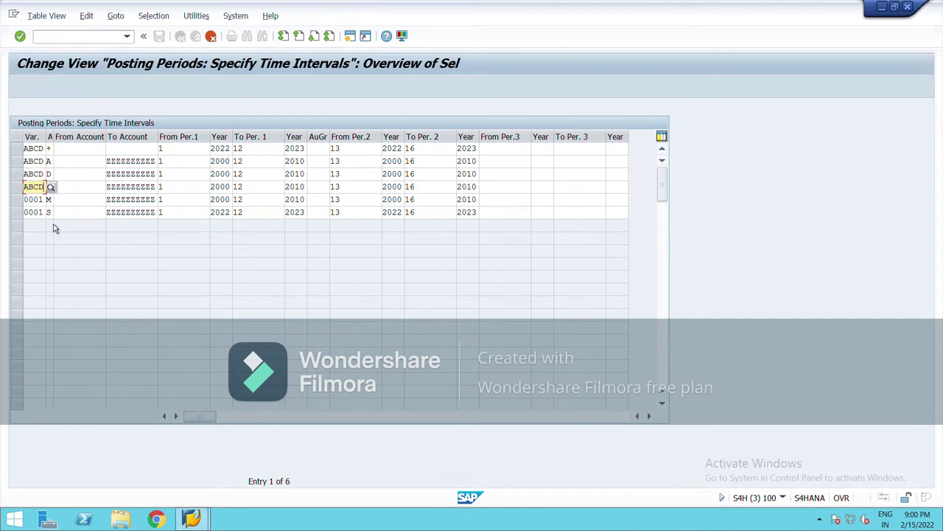
double_click(46, 200)
type("A")
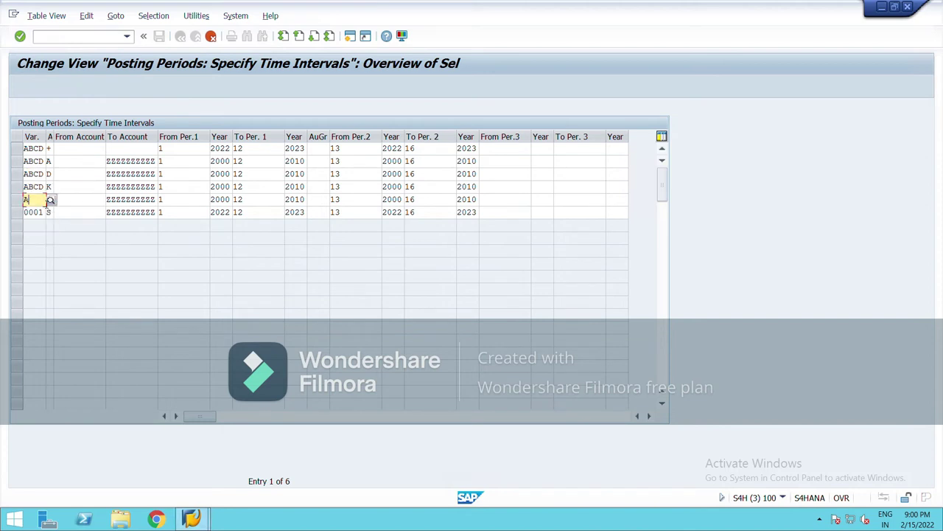
type("BCD")
double_click(45, 212)
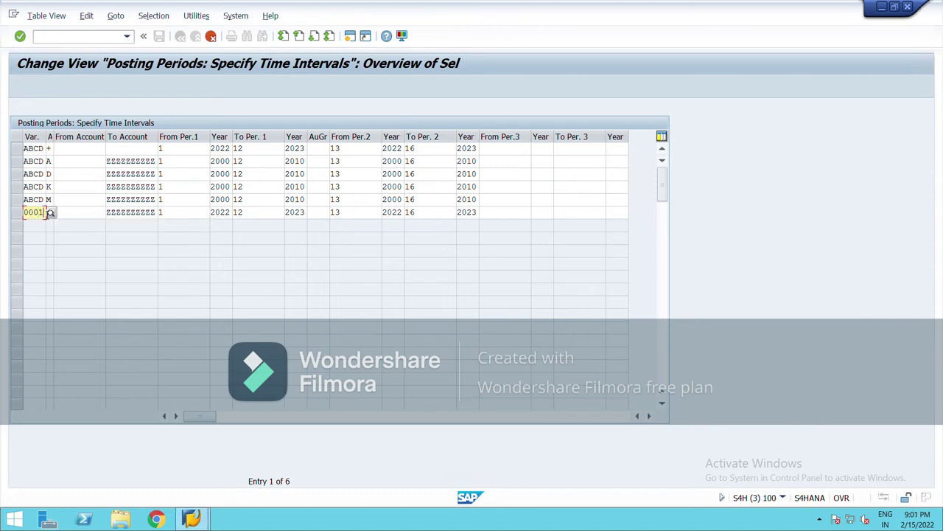
type("ABCD")
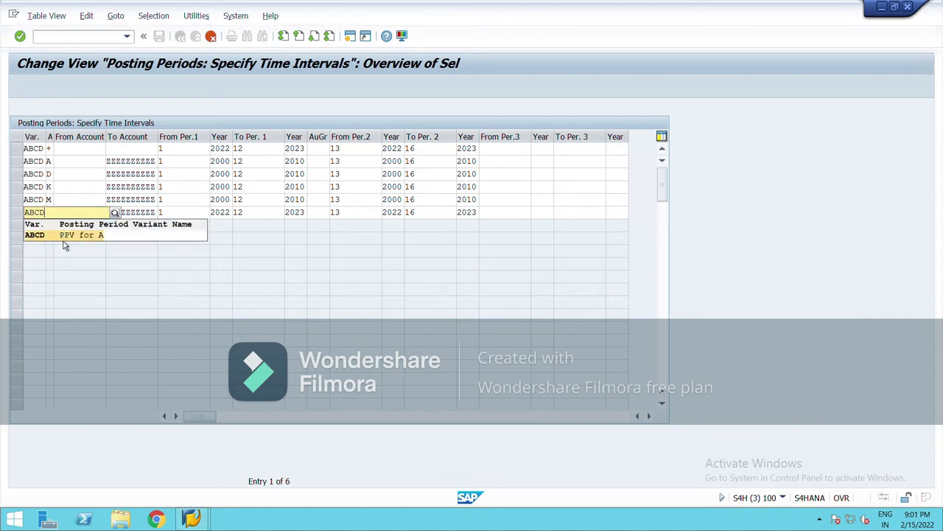
left_click(63, 243)
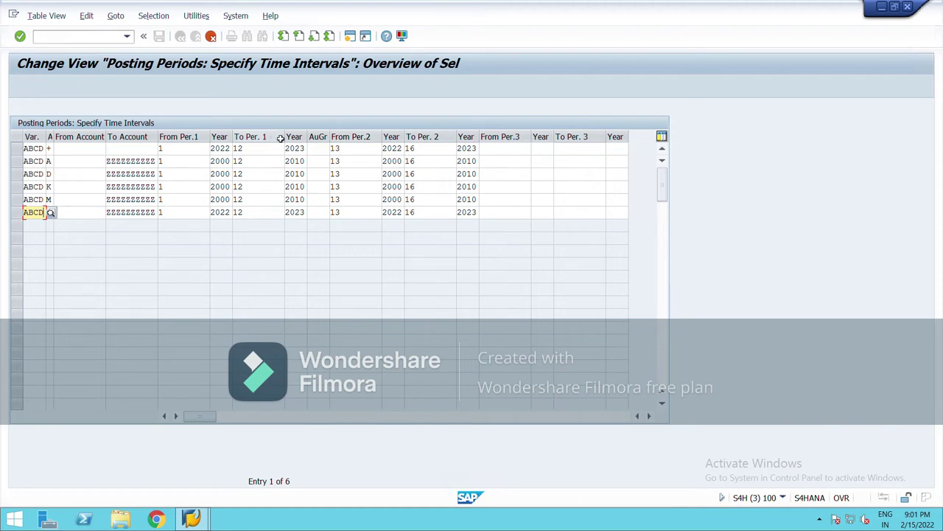
left_click(180, 154)
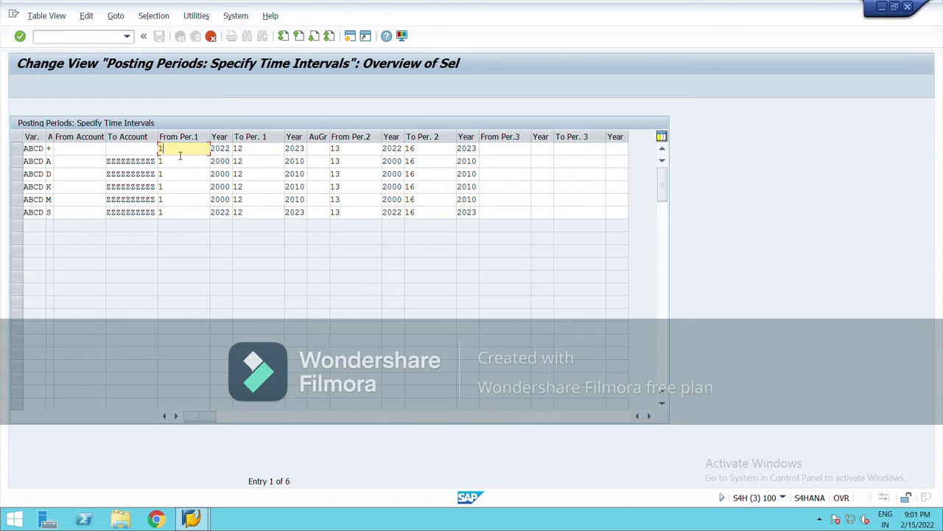
key("BackSpace")
type("4")
left_click(255, 153)
key("BackSpace")
key("BackSpace")
type("4")
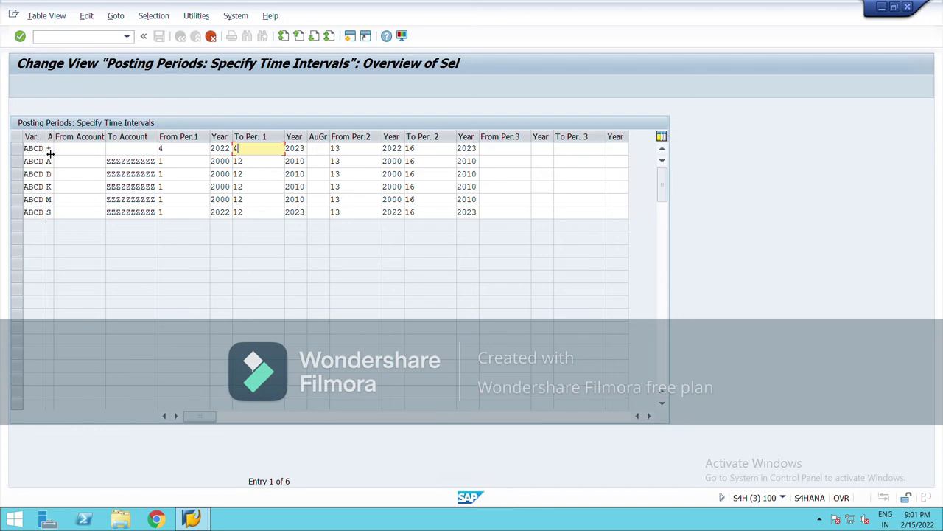
left_click(196, 151)
key("BackSpace")
type("1")
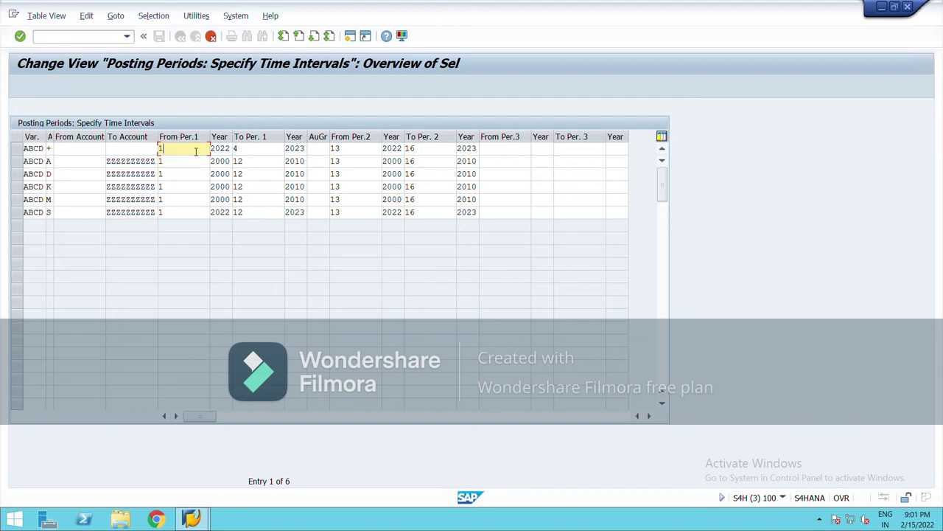
left_click(262, 148)
type("12")
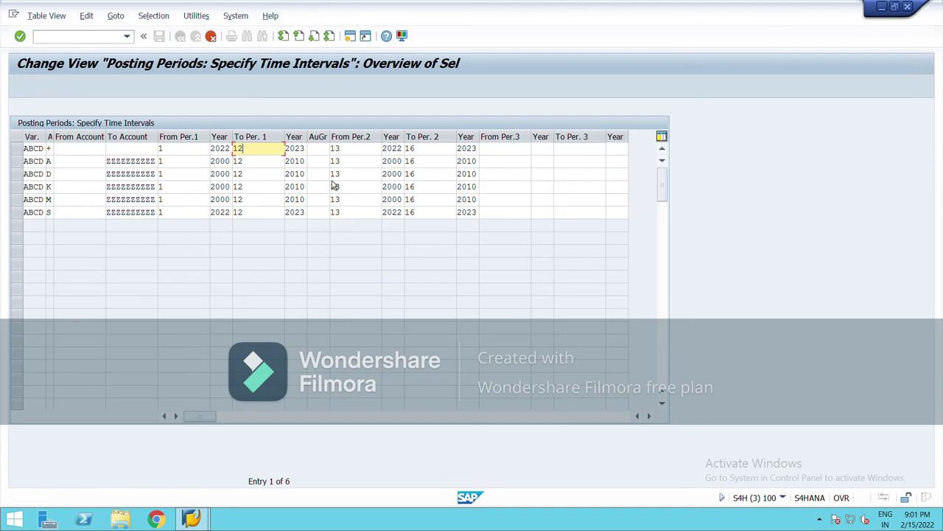
- Save the ABCD intervals under new request 'DEFINE OPEN AND CLOSE PP' and exit the table
key("Return")
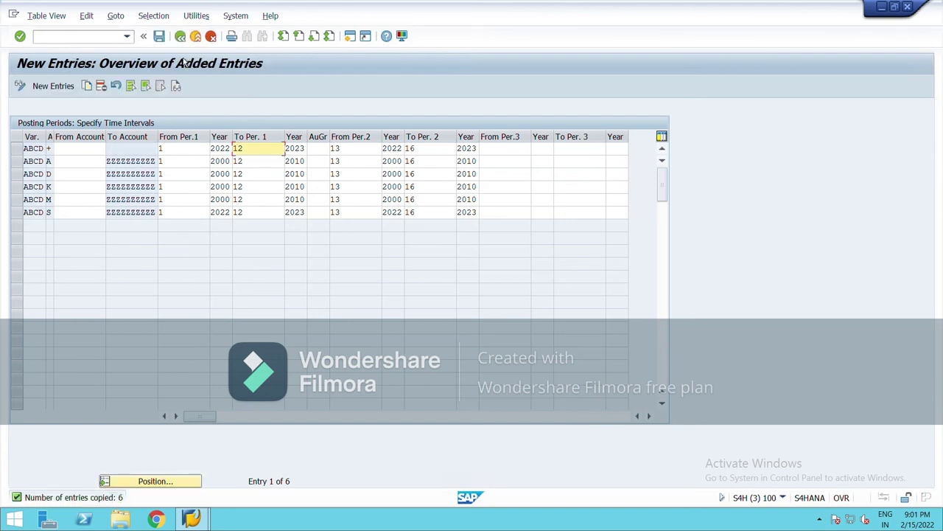
left_click(159, 36)
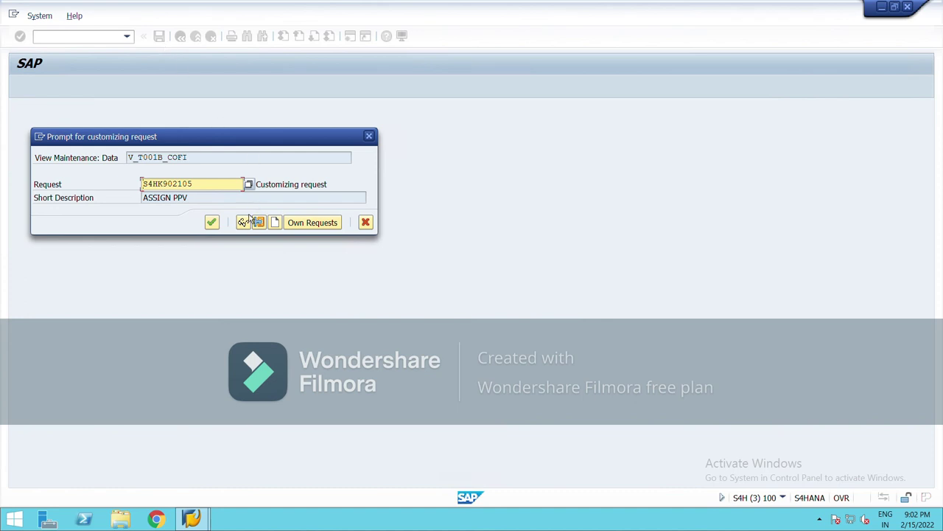
left_click(274, 221)
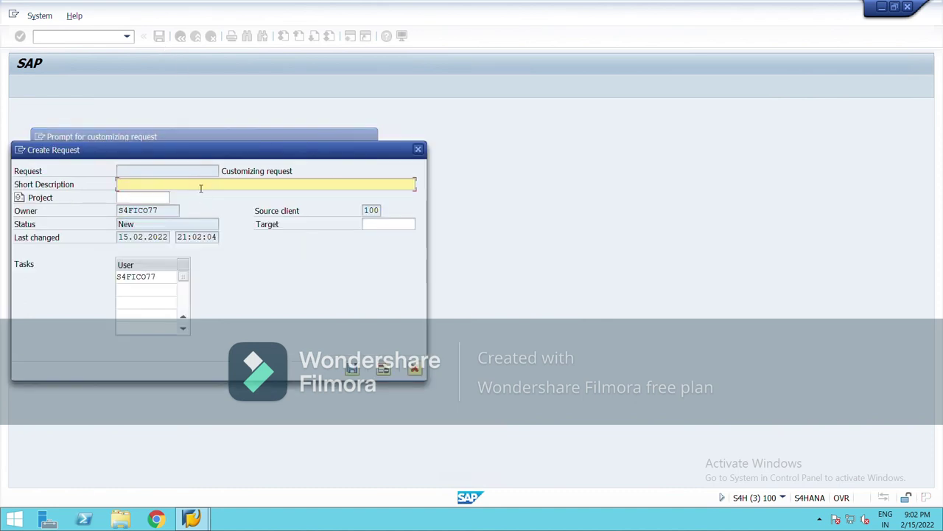
type("DEFINE OPEN AND CLOSE PP")
left_click(352, 367)
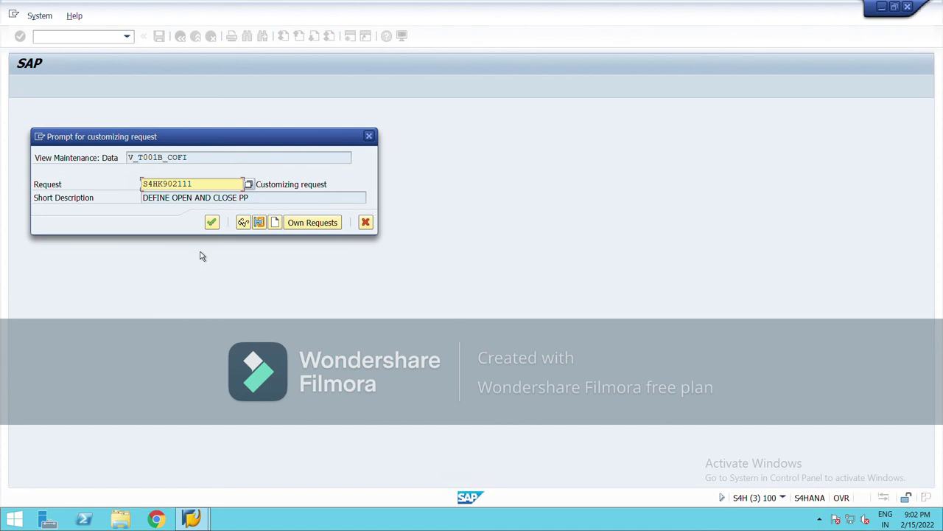
left_click(211, 222)
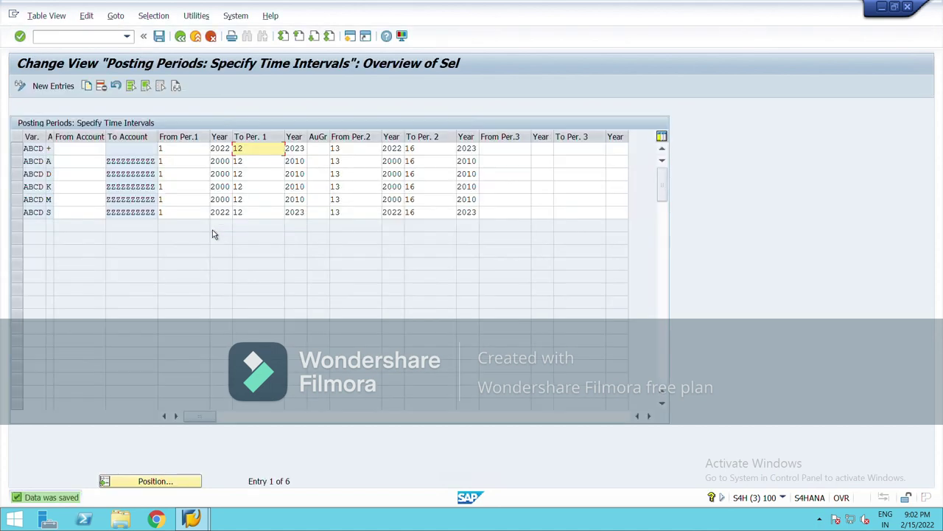
left_click(196, 38)
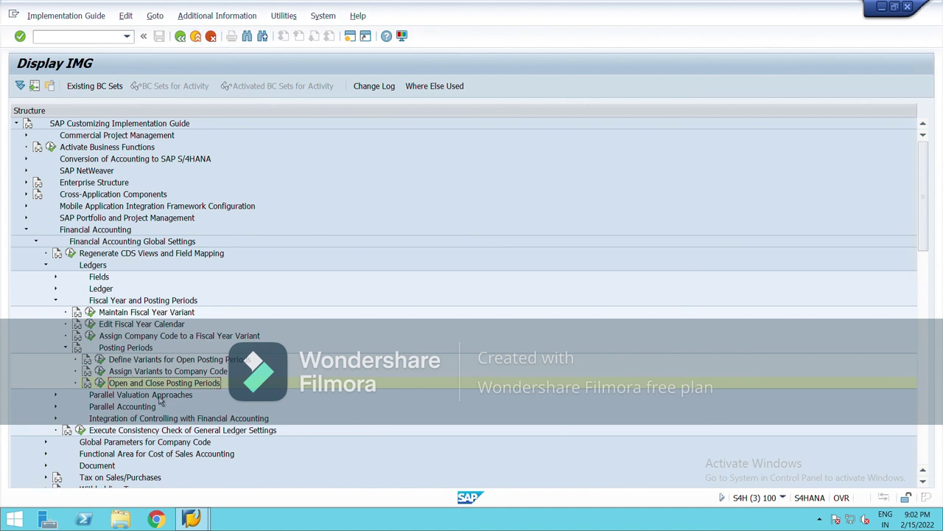